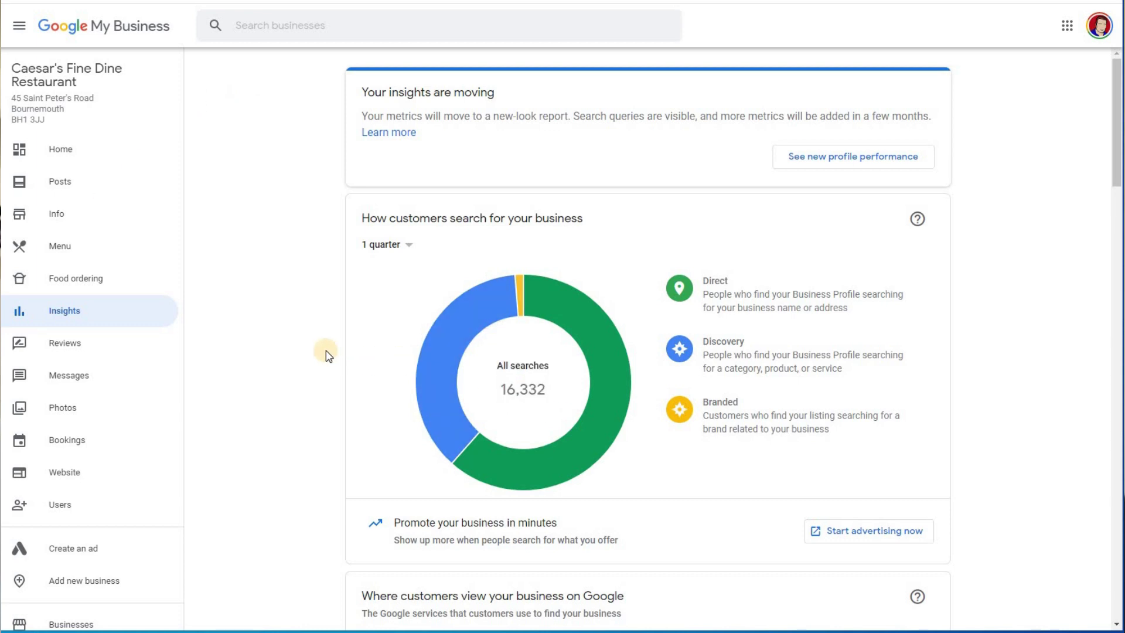
{"action": "scroll", "coordinate": [330, 352], "scroll_direction": "down", "scroll_amount": 7}
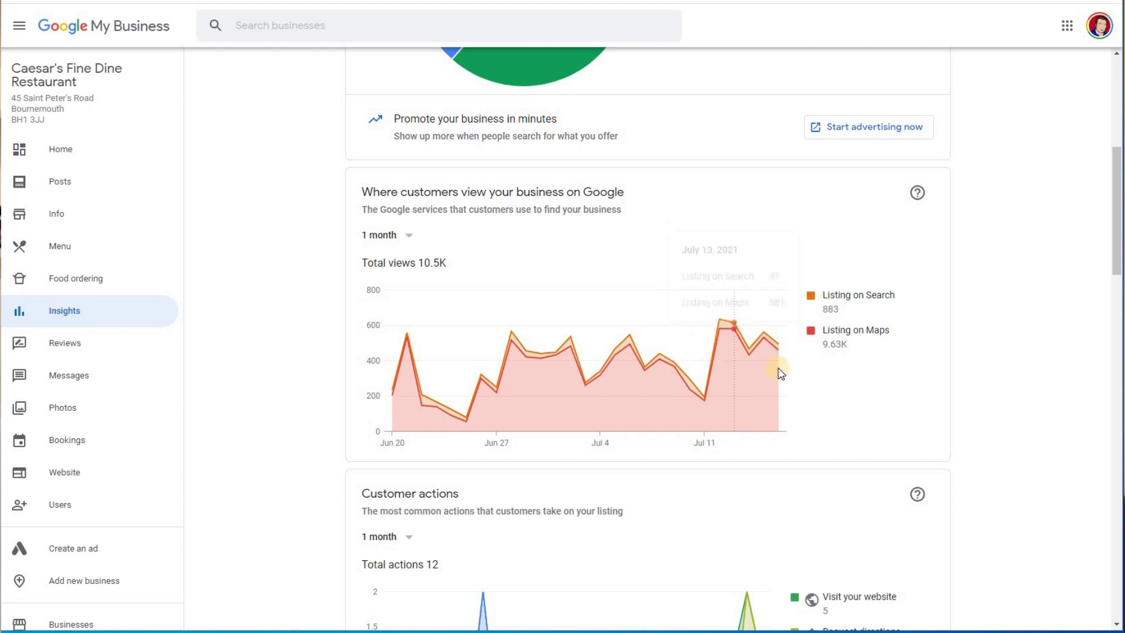
{"action": "scroll", "coordinate": [850, 388], "scroll_direction": "down", "scroll_amount": 1}
{"action": "scroll", "coordinate": [851, 390], "scroll_direction": "down", "scroll_amount": 3}
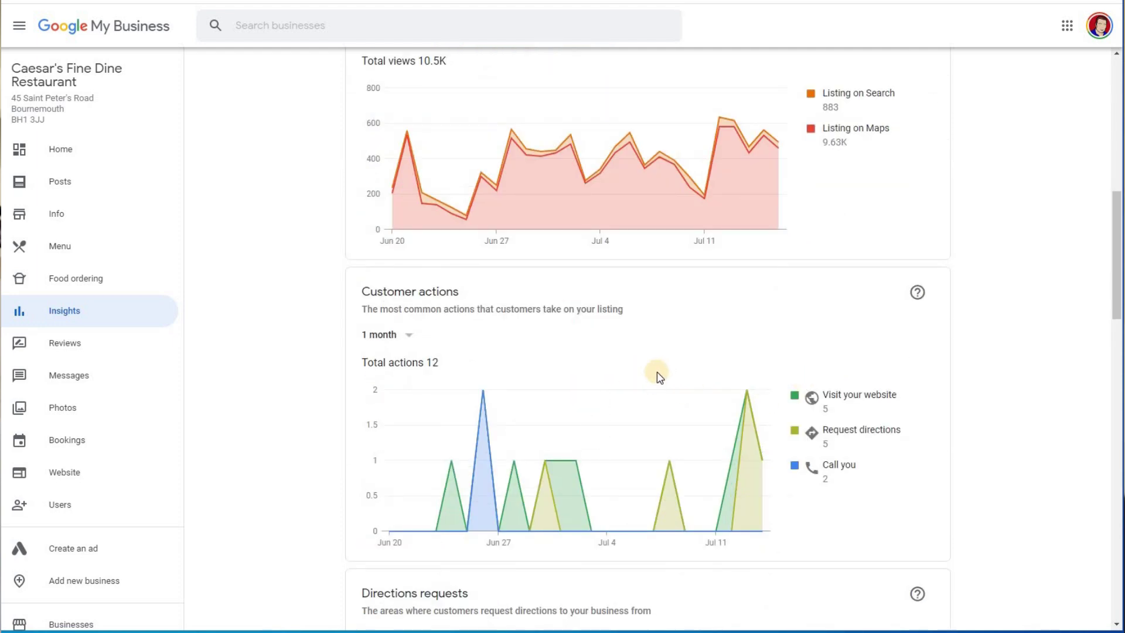
{"action": "scroll", "coordinate": [662, 375], "scroll_direction": "down", "scroll_amount": 4}
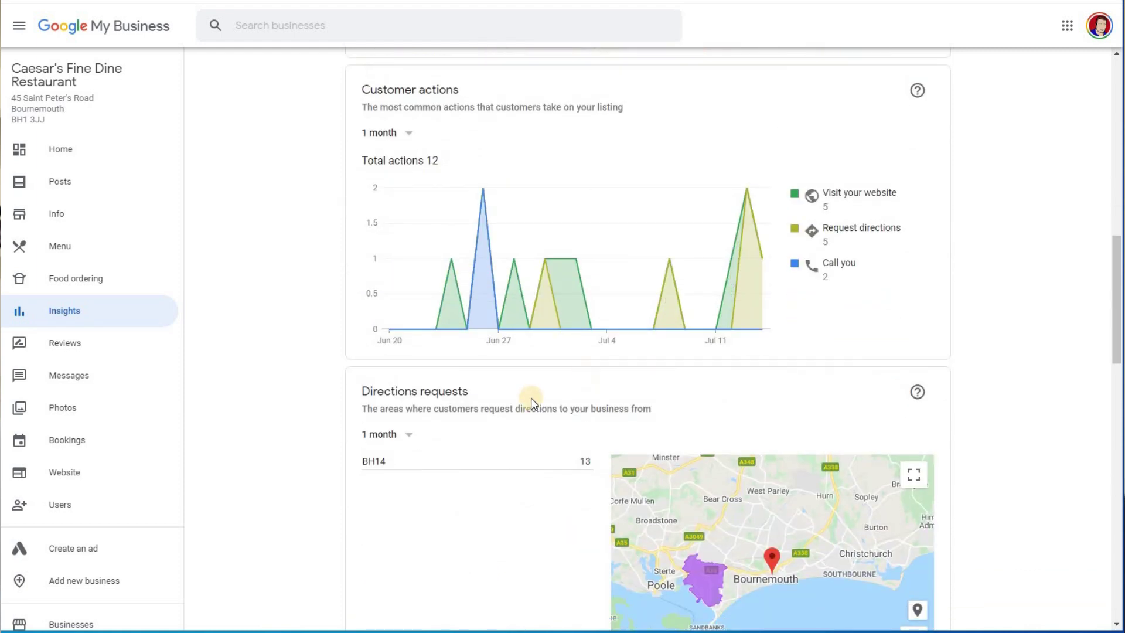
{"action": "scroll", "coordinate": [530, 395], "scroll_direction": "up", "scroll_amount": 15}
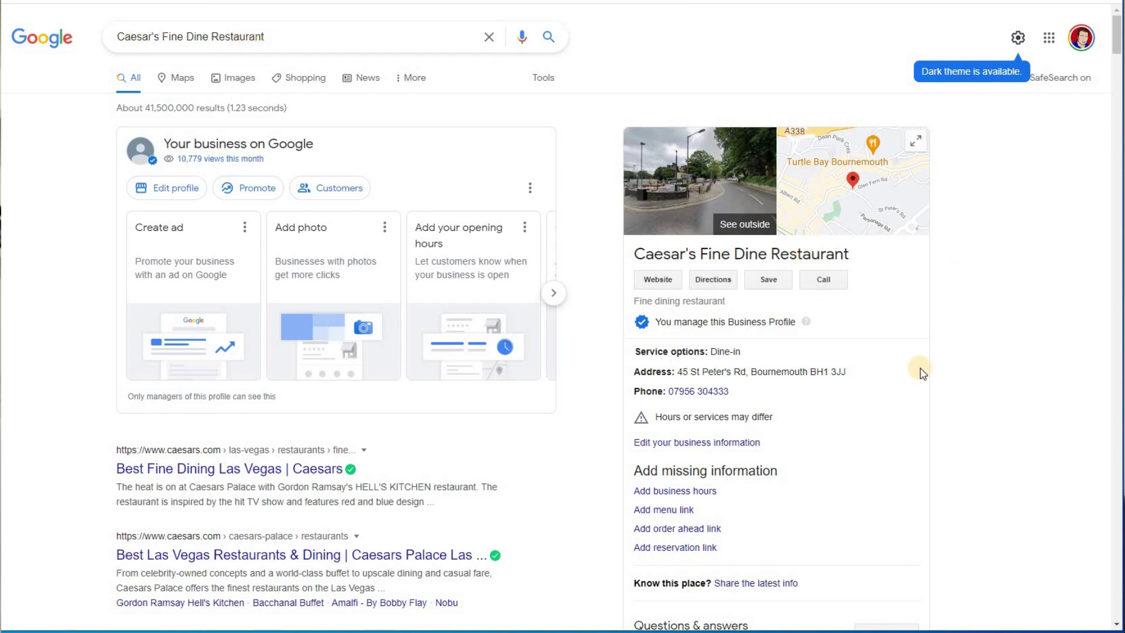
Review Caesar's Fine Dine Restaurant's search results panel, then return to its Insights page showing 16,332 searches
{"action": "scroll", "coordinate": [907, 382], "scroll_direction": "down", "scroll_amount": 8}
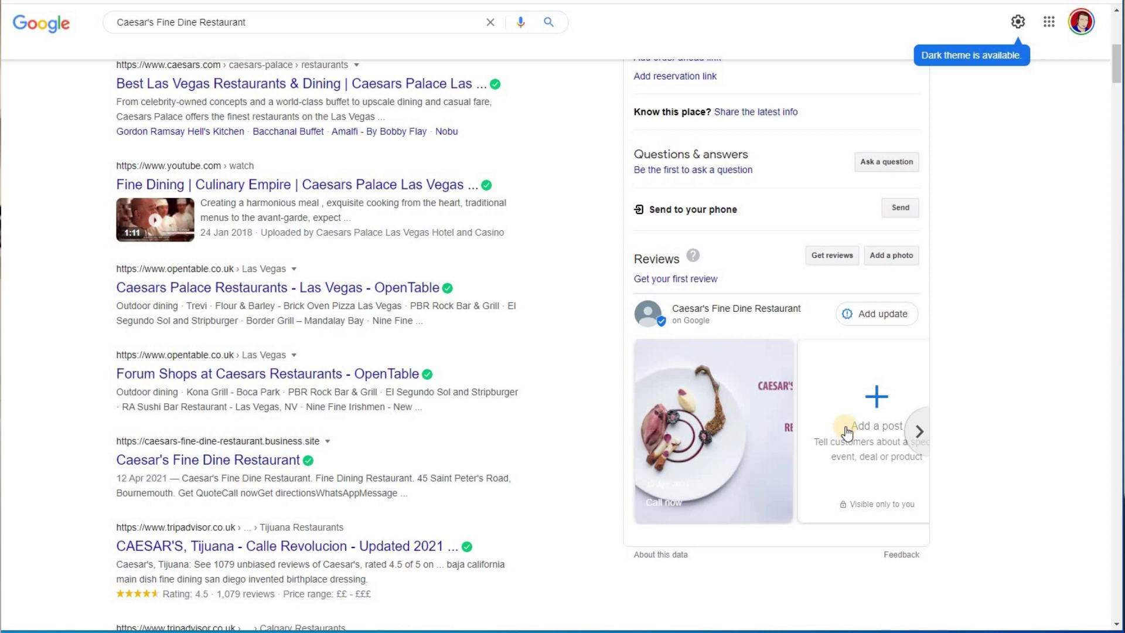
{"action": "scroll", "coordinate": [846, 433], "scroll_direction": "up", "scroll_amount": 3}
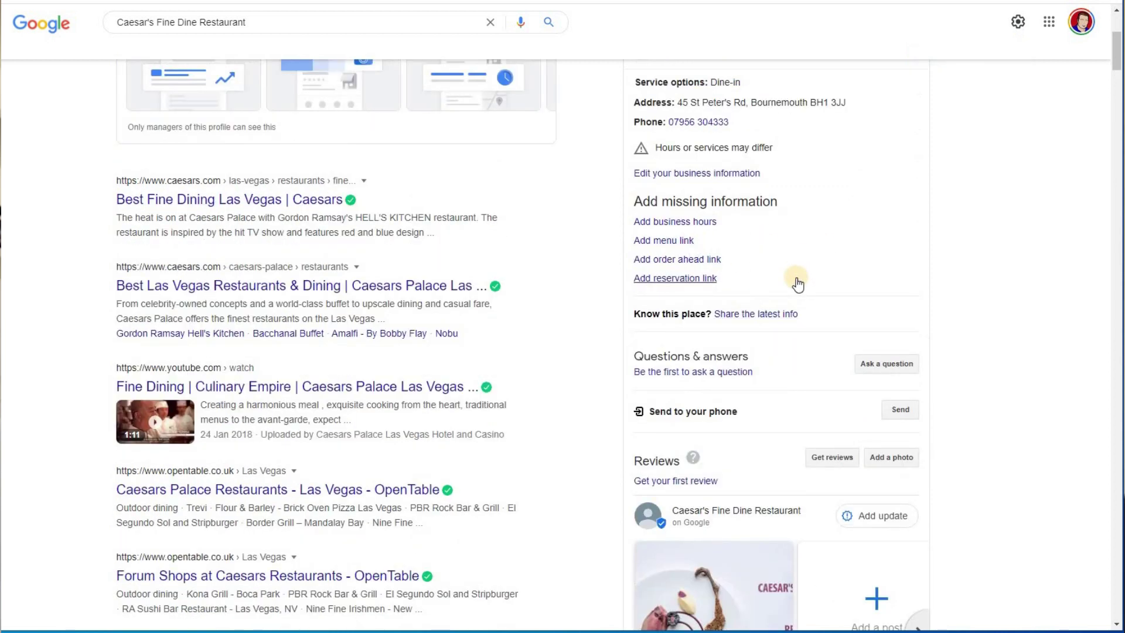
{"action": "scroll", "coordinate": [799, 285], "scroll_direction": "up", "scroll_amount": 3}
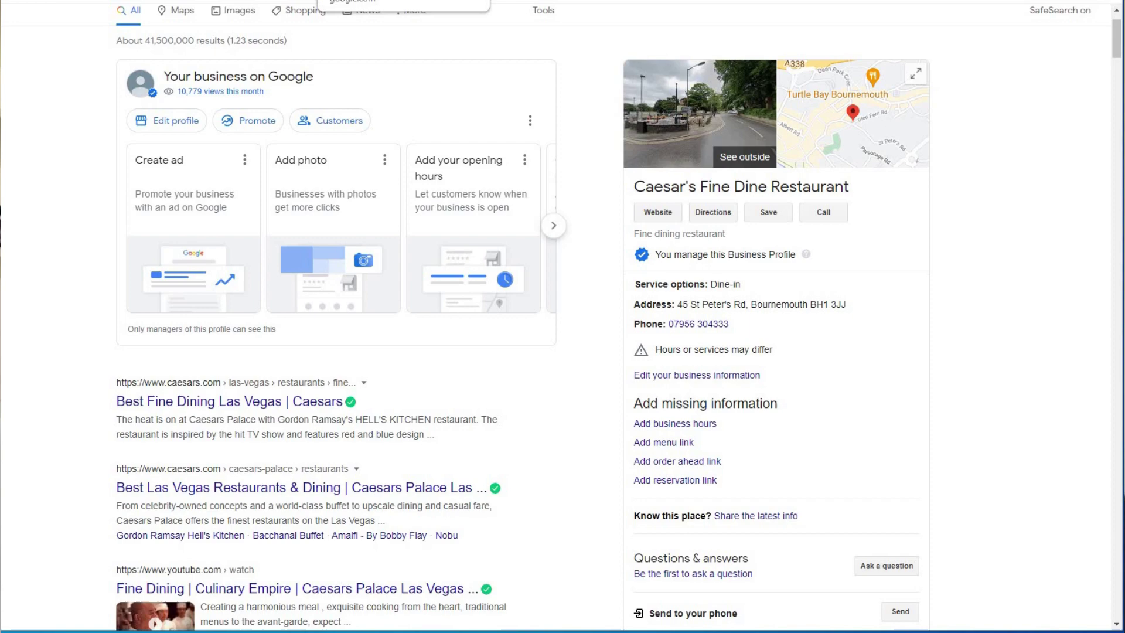
{"action": "left_click", "coordinate": [250, 7]}
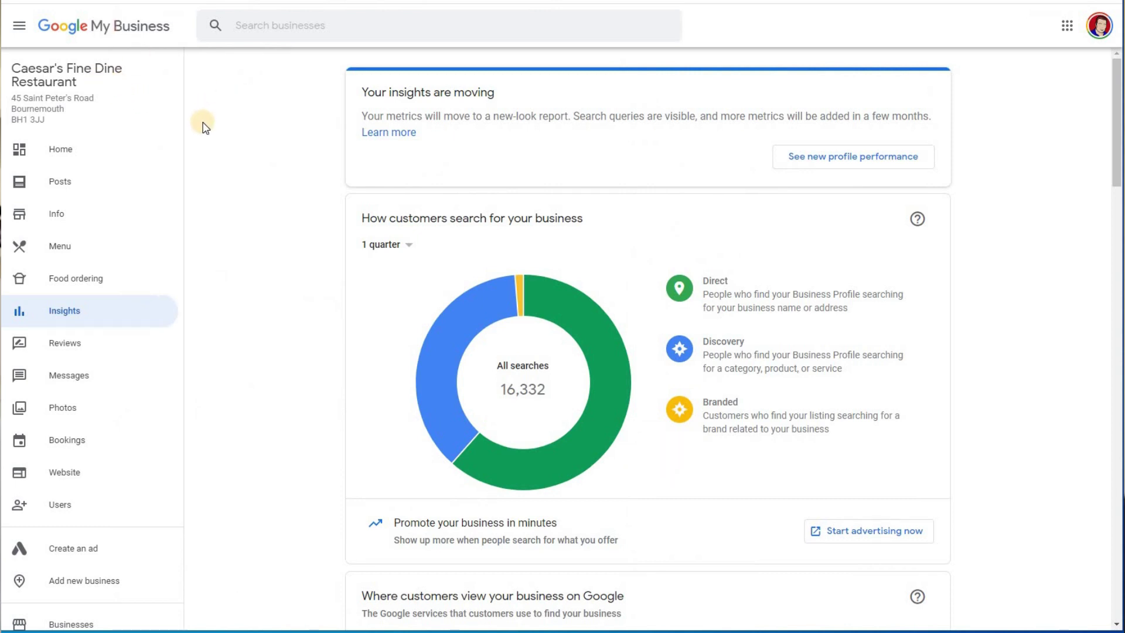
Open the restaurant's Info page, then start and cancel Remove listing so the listing stays
{"action": "left_click", "coordinate": [89, 213]}
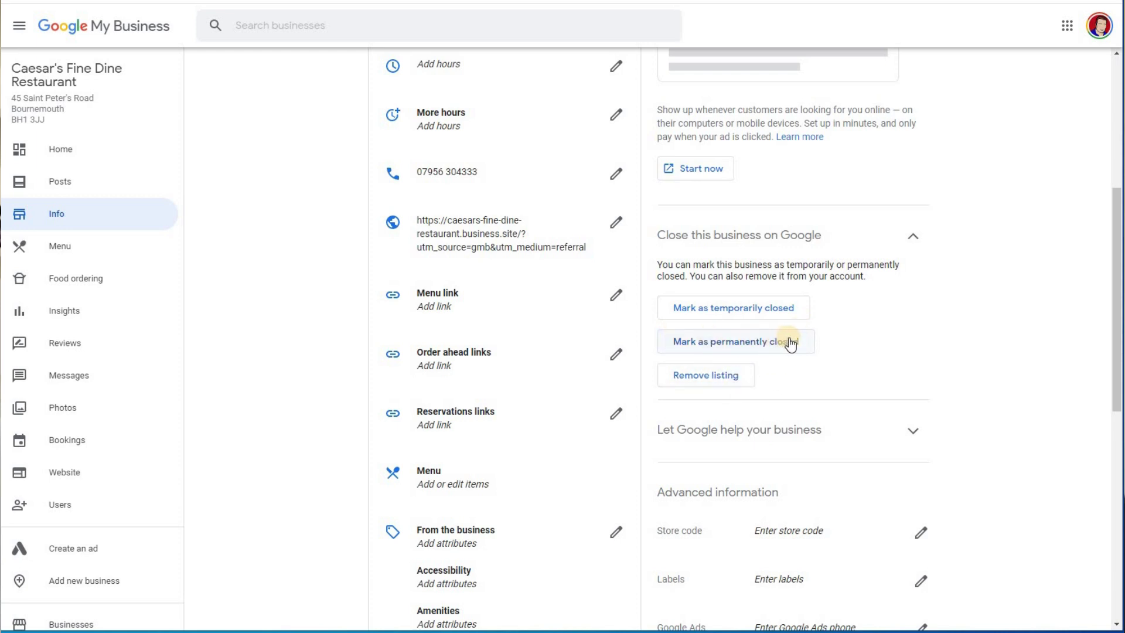
{"action": "left_click", "coordinate": [706, 376]}
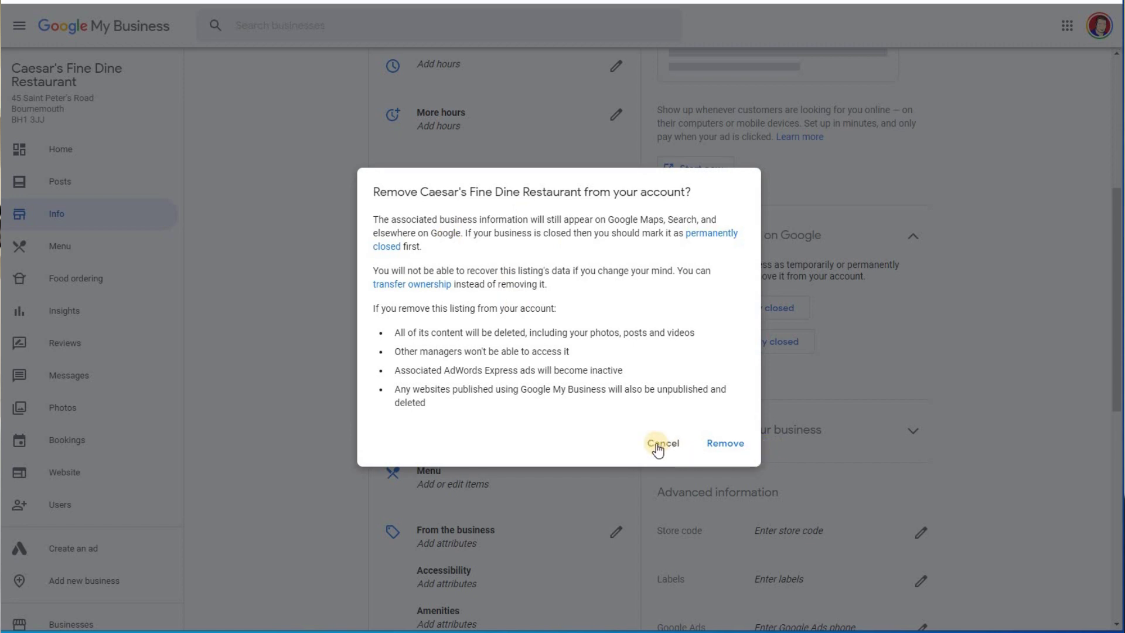
{"action": "left_click", "coordinate": [797, 365]}
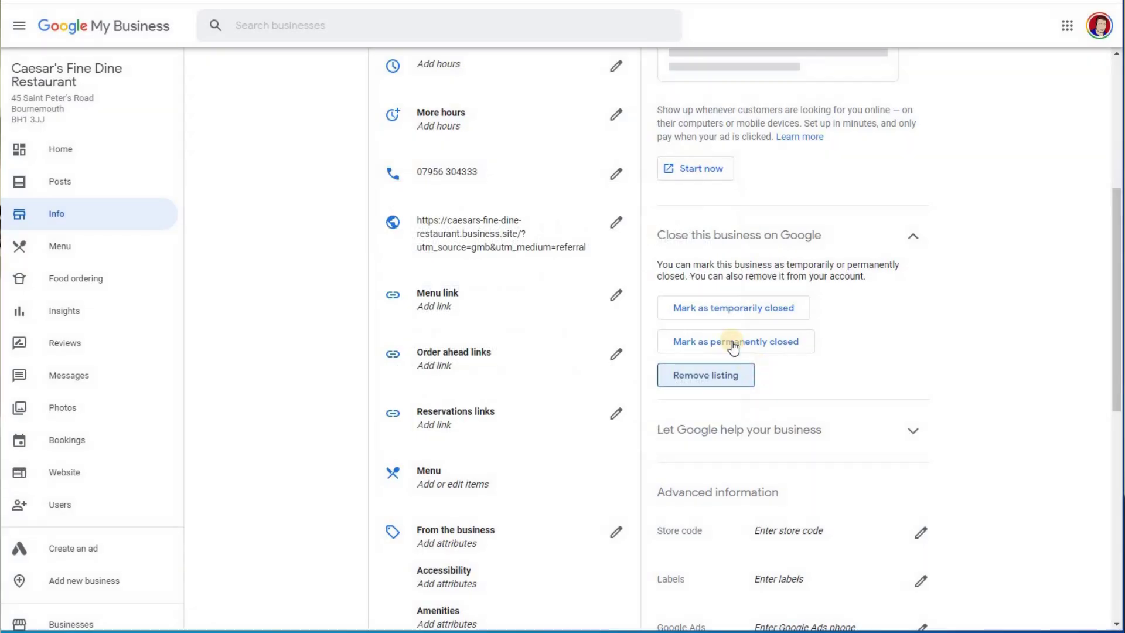
Mark Caesar's Fine Dine Restaurant permanently closed with CLOSE BUSINESS, then begin Remove listing
{"action": "left_click", "coordinate": [794, 340]}
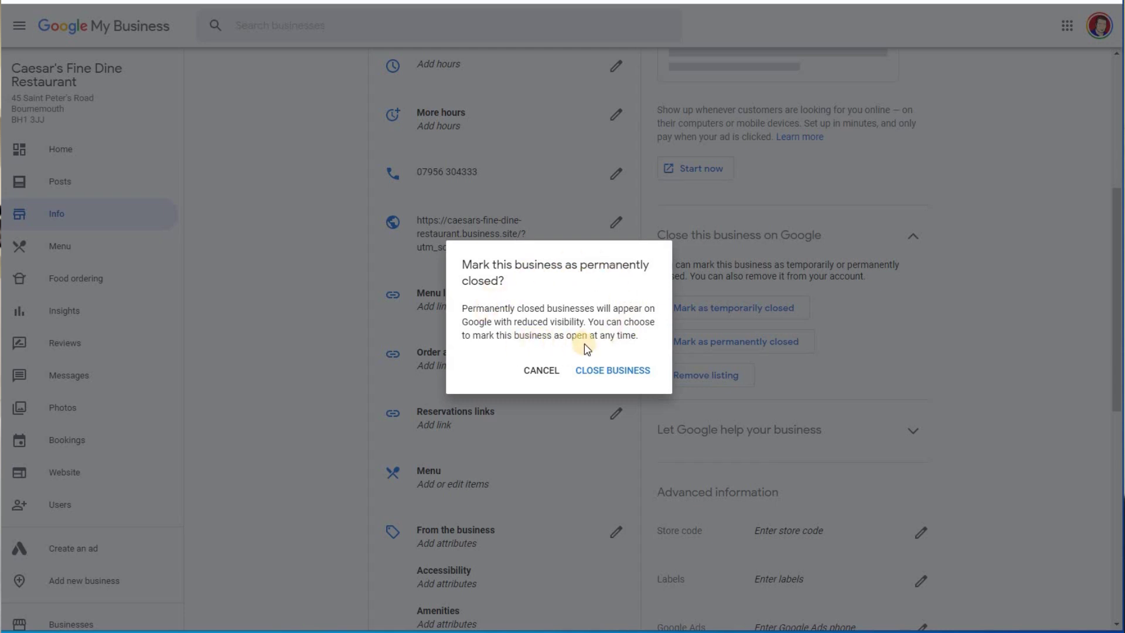
{"action": "left_click", "coordinate": [627, 374]}
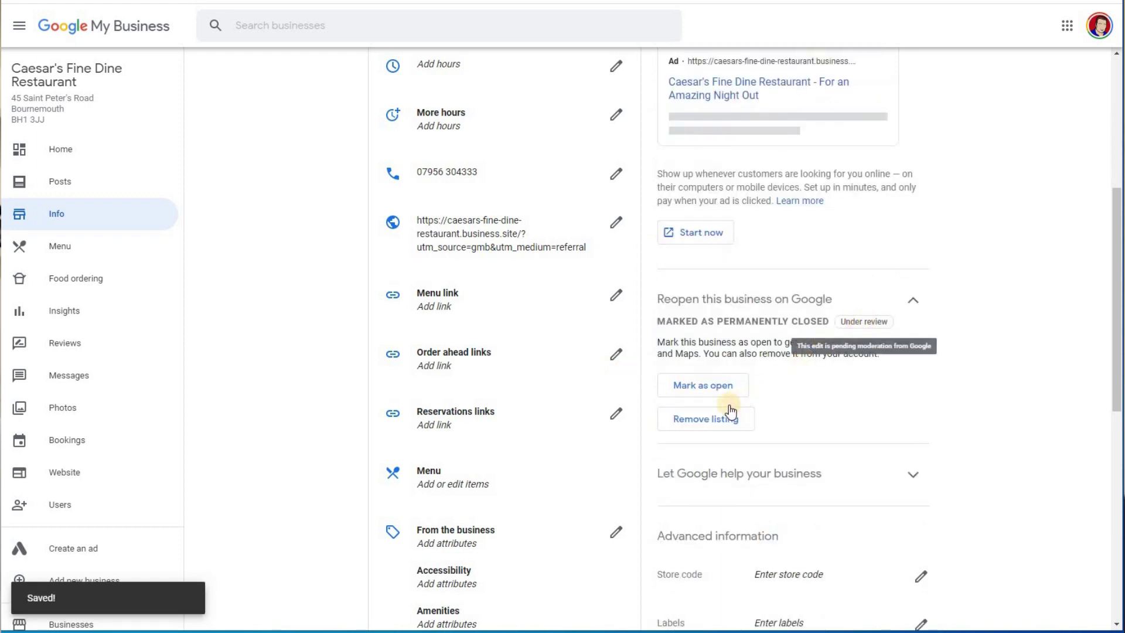
{"action": "left_click", "coordinate": [699, 422]}
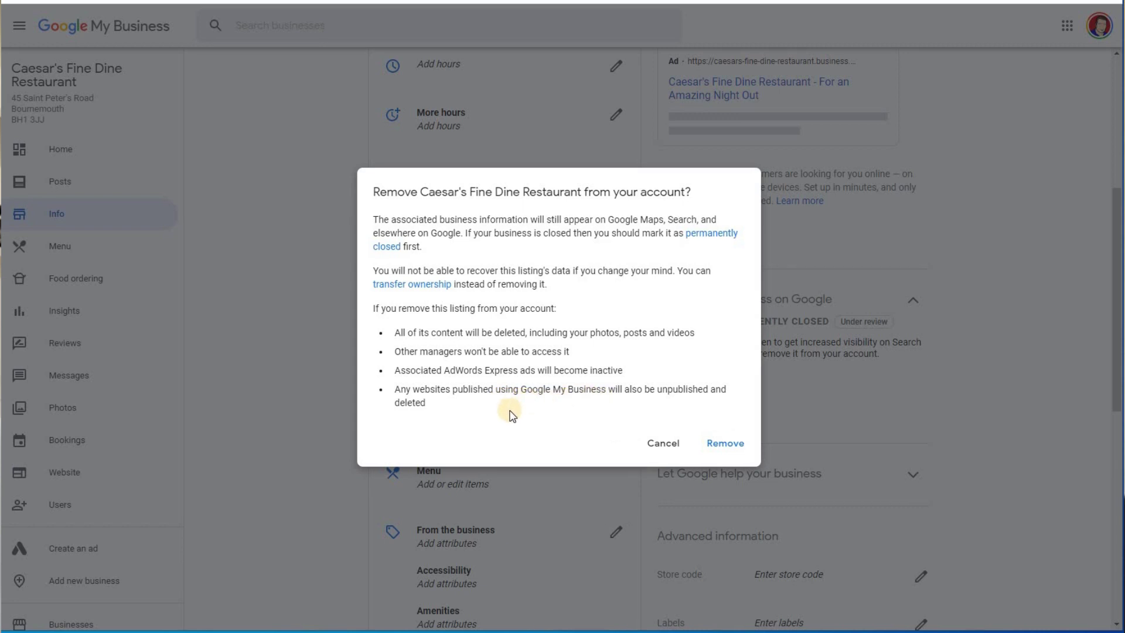
Confirm Remove in the 'Remove from your account?' dialog, leaving 11 businesses listed
{"action": "left_click", "coordinate": [726, 444]}
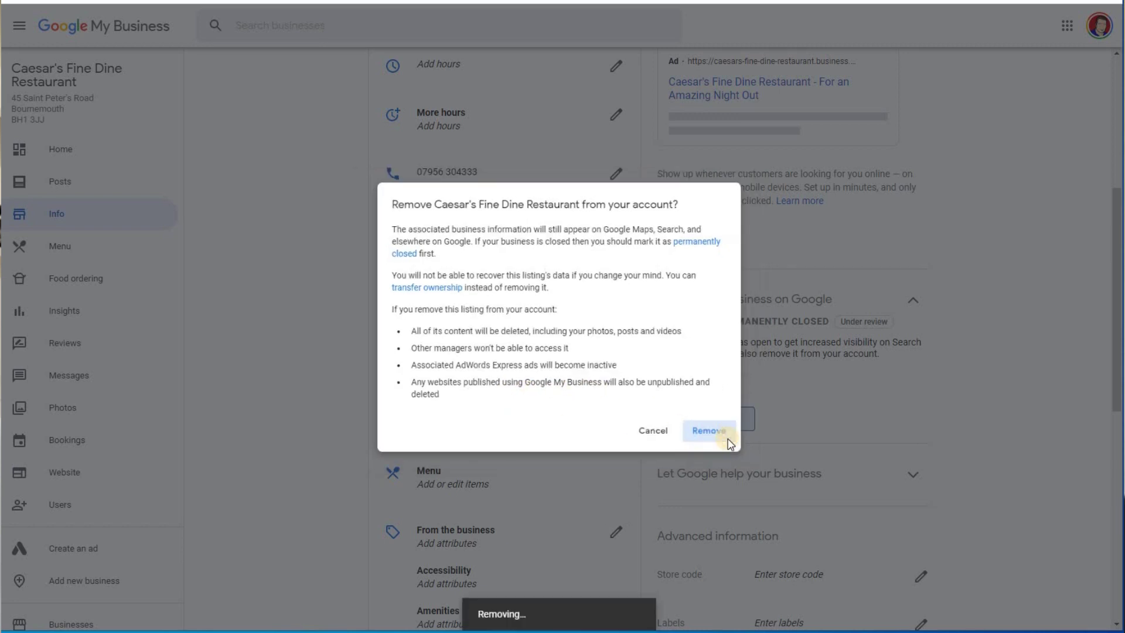
{"action": "scroll", "coordinate": [602, 495], "scroll_direction": "down", "scroll_amount": 5}
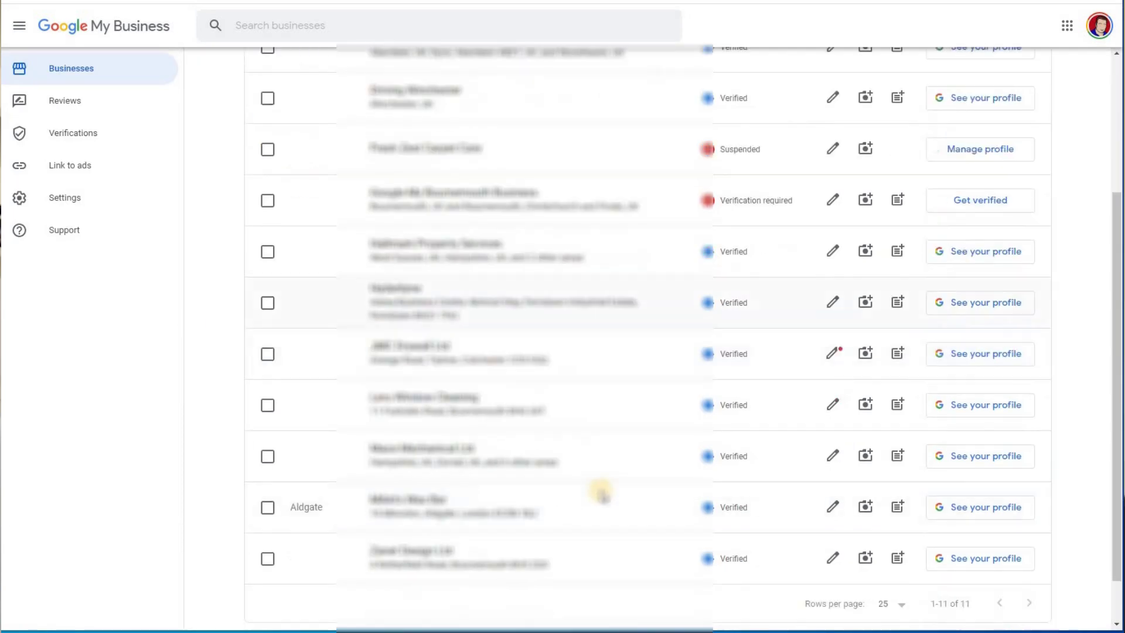
{"action": "scroll", "coordinate": [603, 494], "scroll_direction": "up", "scroll_amount": 5}
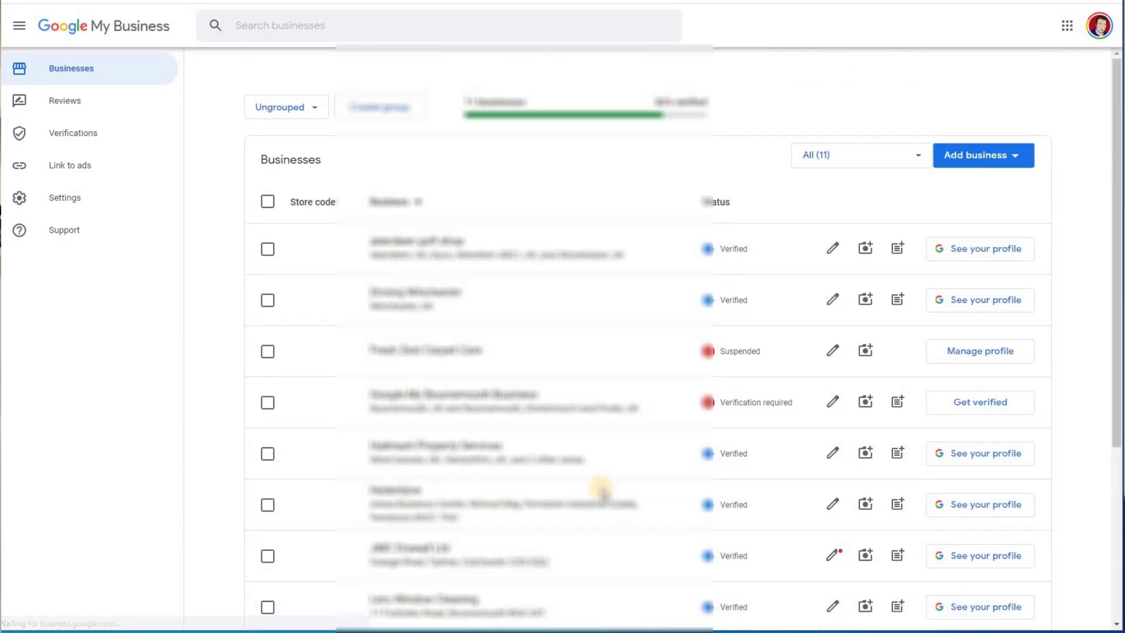
{"action": "scroll", "coordinate": [602, 491], "scroll_direction": "down", "scroll_amount": 2}
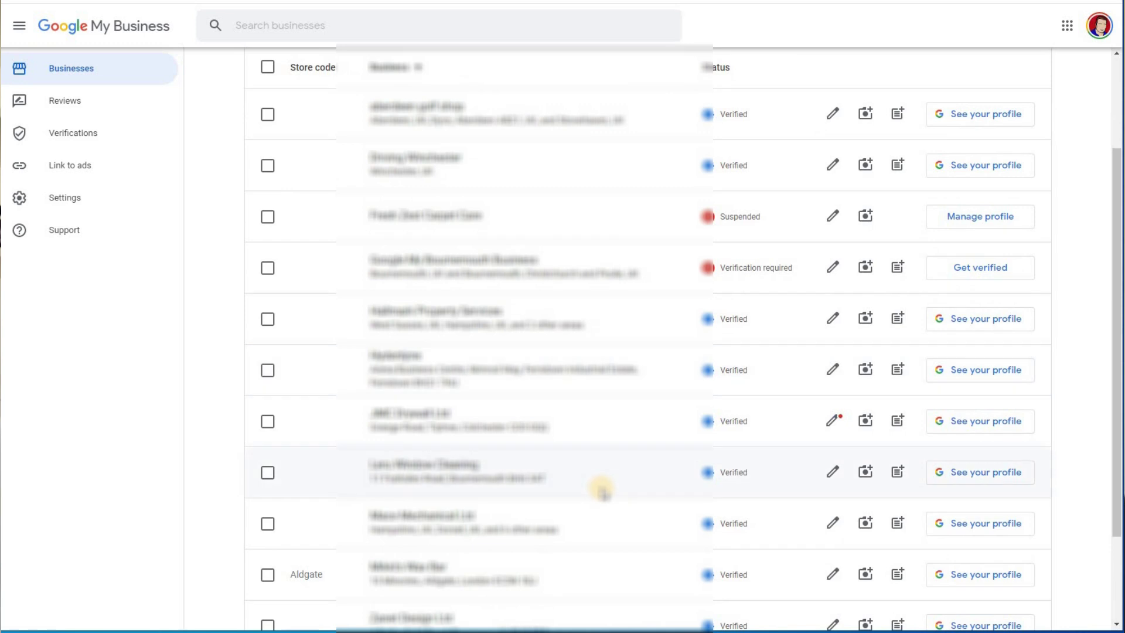
{"action": "scroll", "coordinate": [602, 491], "scroll_direction": "down", "scroll_amount": 2}
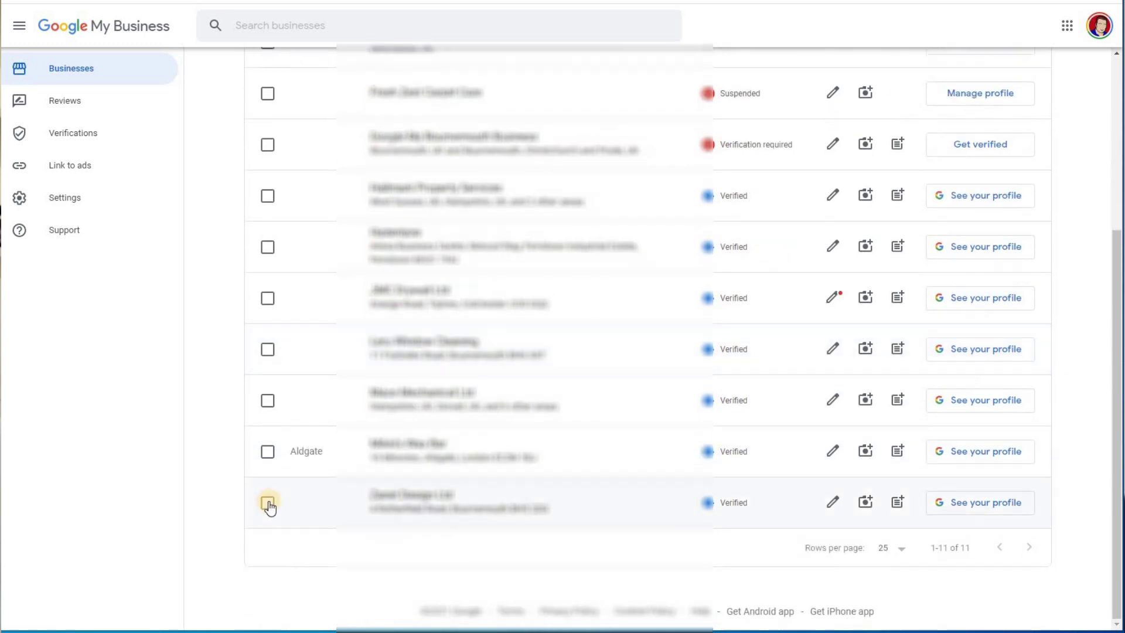
{"action": "left_click", "coordinate": [268, 505]}
{"action": "scroll", "coordinate": [1093, 293], "scroll_direction": "up", "scroll_amount": 1}
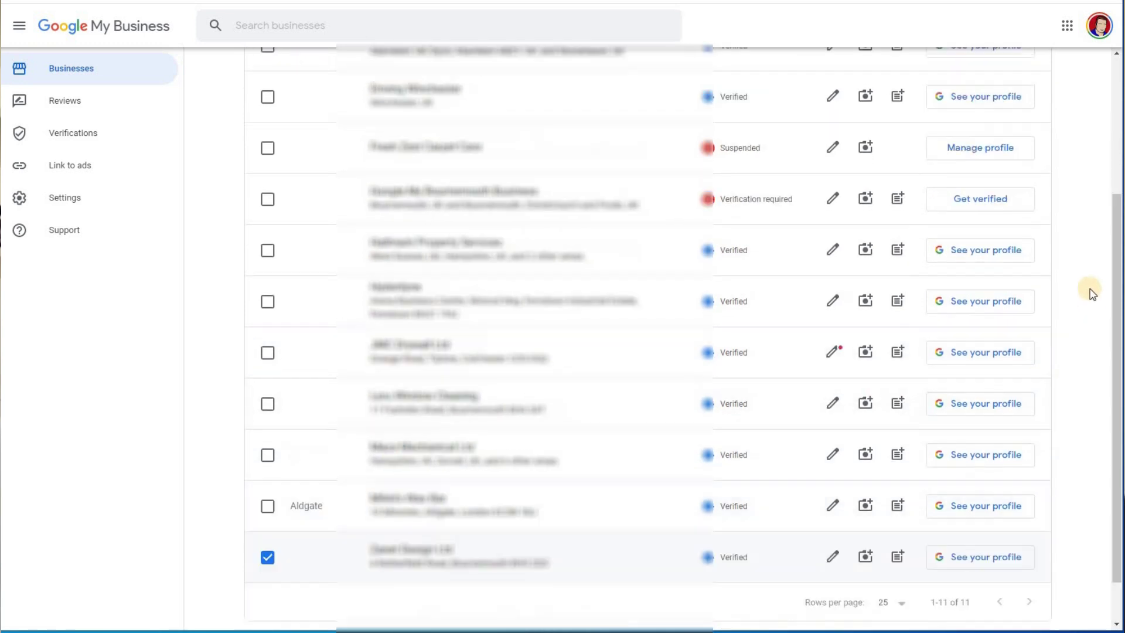
{"action": "scroll", "coordinate": [1093, 293], "scroll_direction": "up", "scroll_amount": 3}
{"action": "left_click", "coordinate": [1019, 158]}
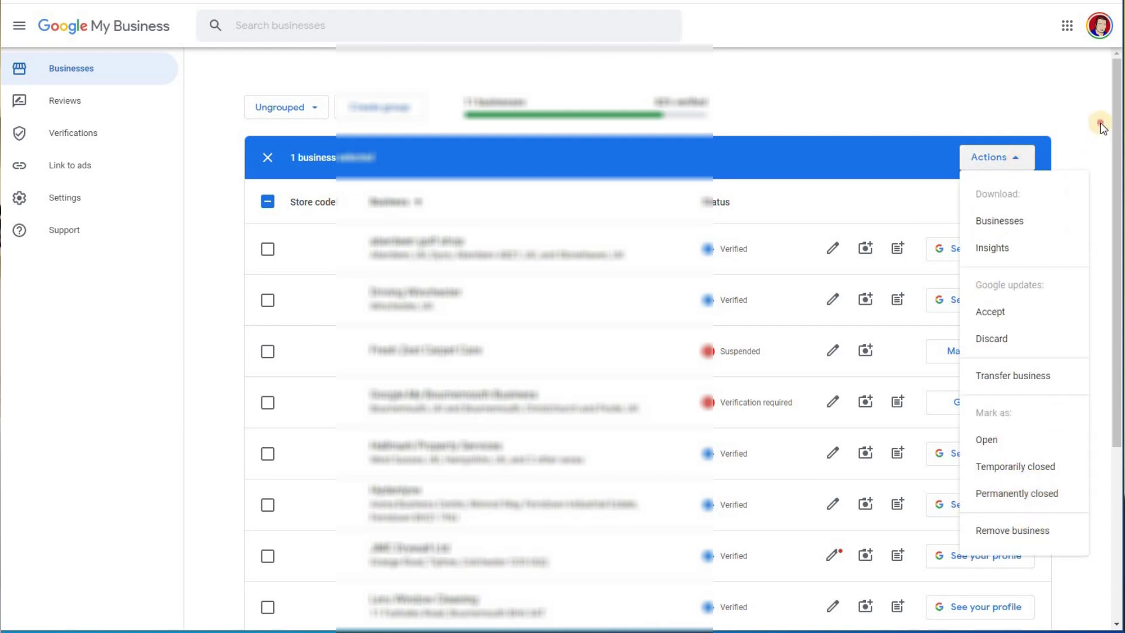
{"action": "left_click", "coordinate": [997, 157]}
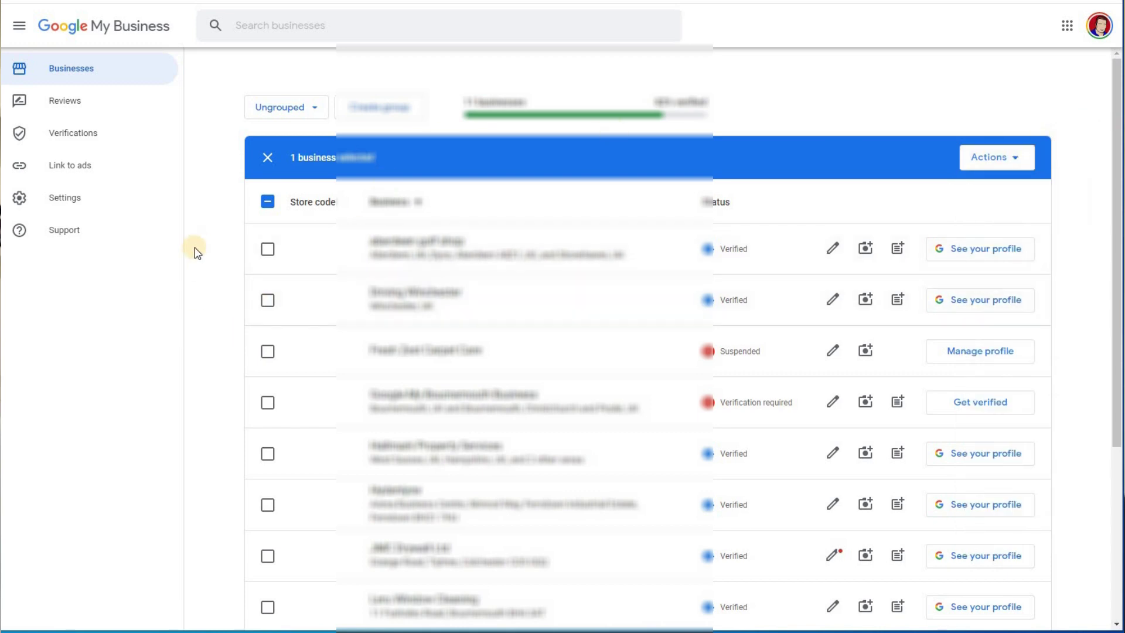
{"action": "scroll", "coordinate": [274, 626], "scroll_direction": "down", "scroll_amount": 2}
{"action": "left_click", "coordinate": [269, 625]}
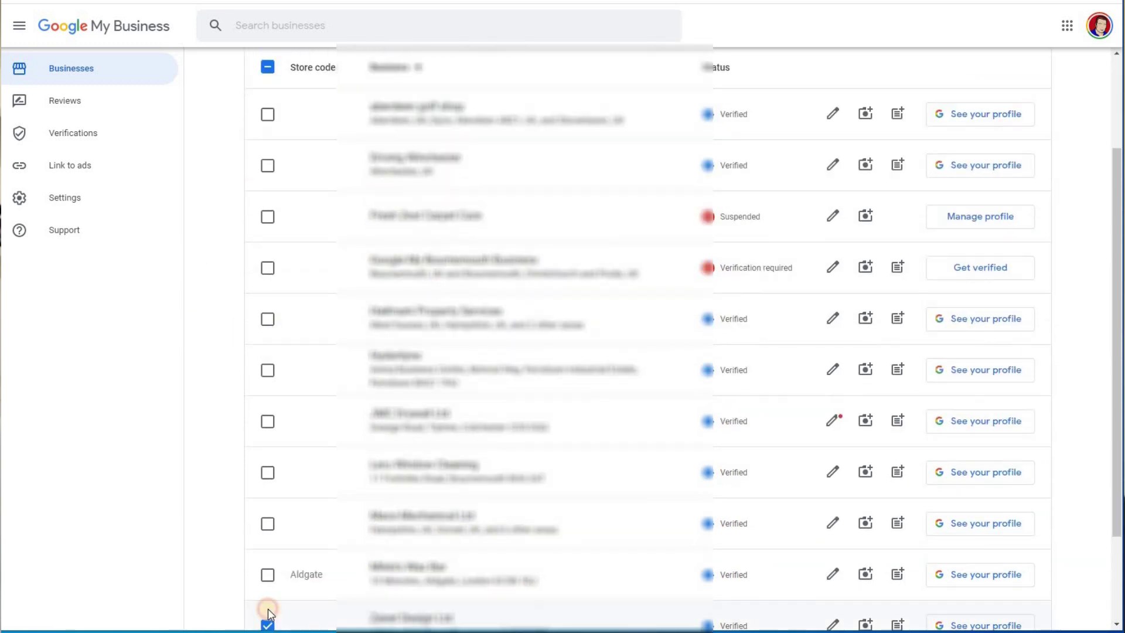
{"action": "left_click", "coordinate": [268, 622]}
{"action": "scroll", "coordinate": [281, 410], "scroll_direction": "up", "scroll_amount": 3}
{"action": "scroll", "coordinate": [359, 392], "scroll_direction": "down", "scroll_amount": 2}
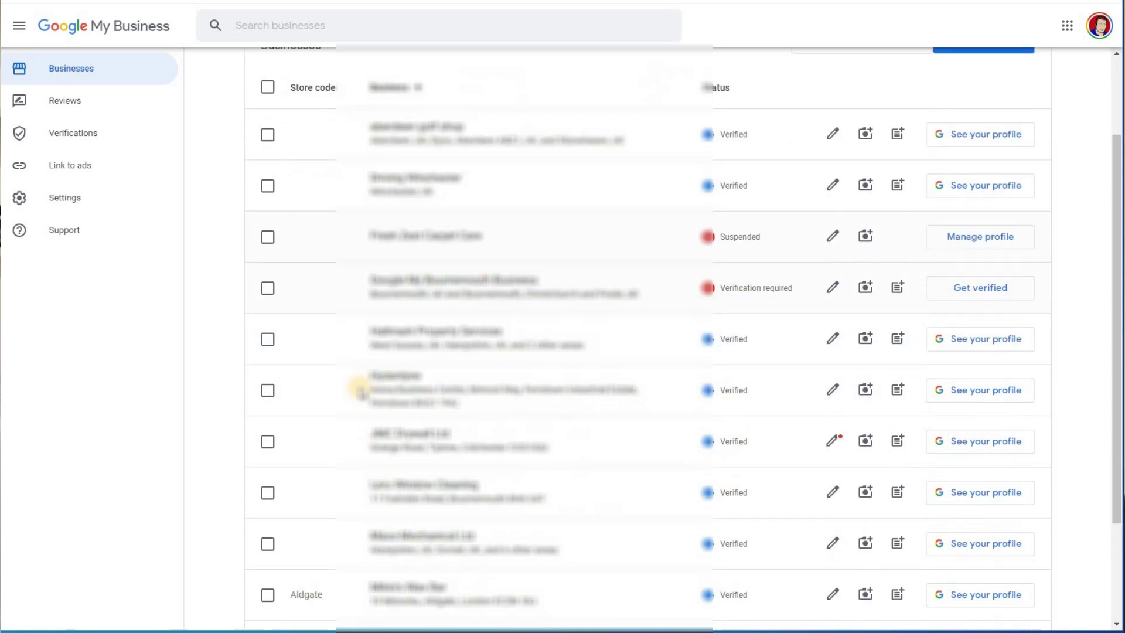
{"action": "scroll", "coordinate": [414, 460], "scroll_direction": "down", "scroll_amount": 3}
{"action": "scroll", "coordinate": [427, 410], "scroll_direction": "up", "scroll_amount": 5}
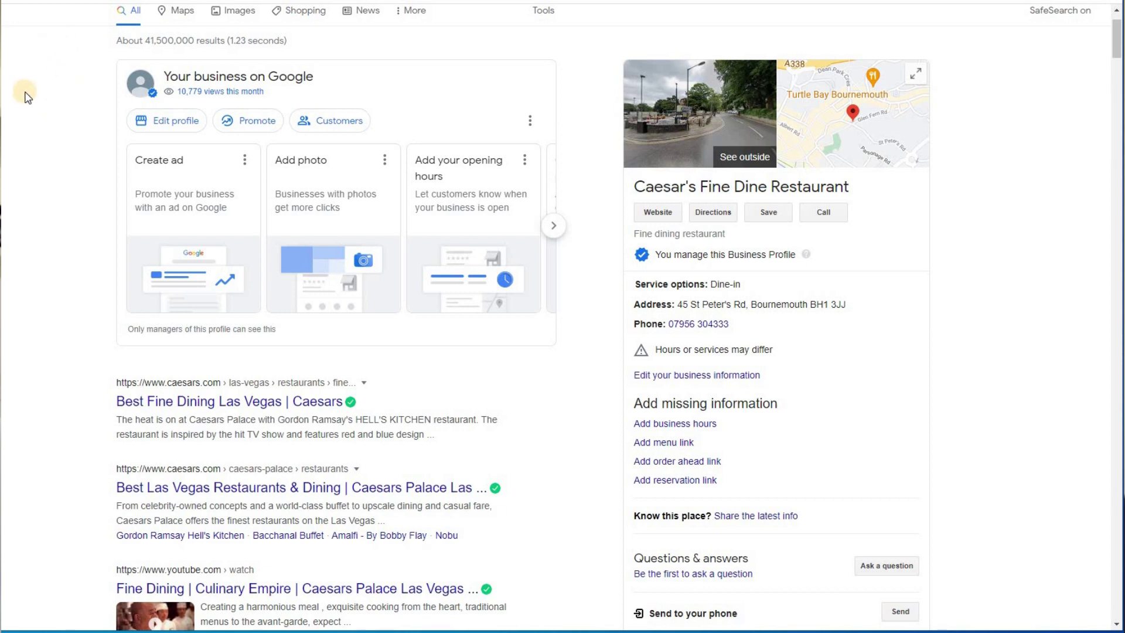
Open the map results for fine dine restaurants in Bournemouth, which list Caesar's Fine Dine Restaurant
{"action": "scroll", "coordinate": [30, 94], "scroll_direction": "up", "scroll_amount": 2}
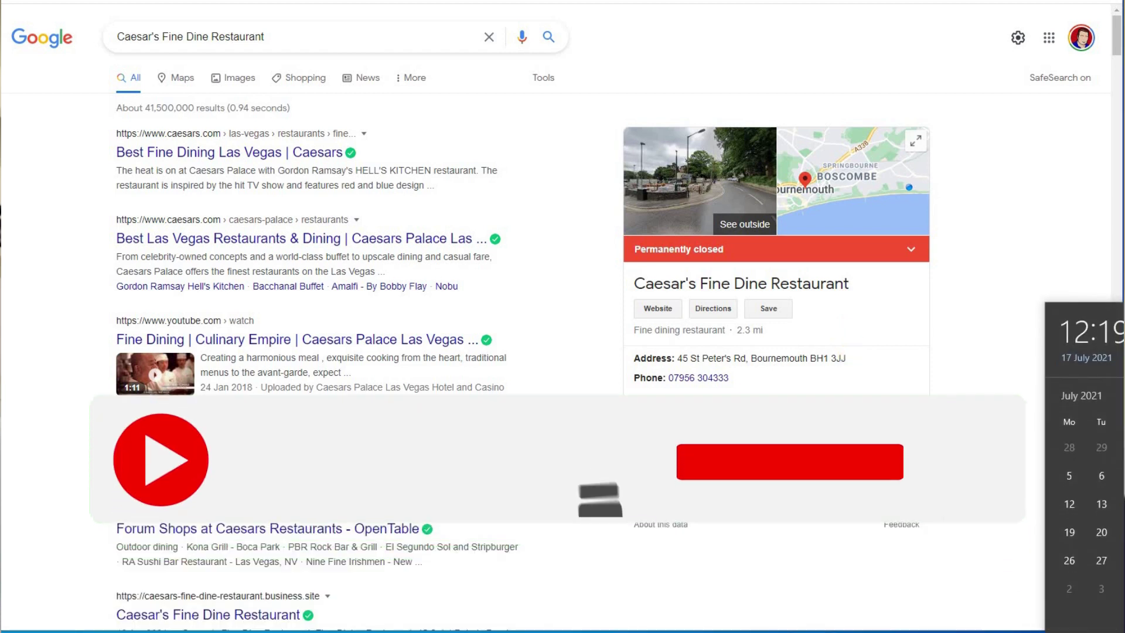
{"action": "left_click", "coordinate": [996, 299]}
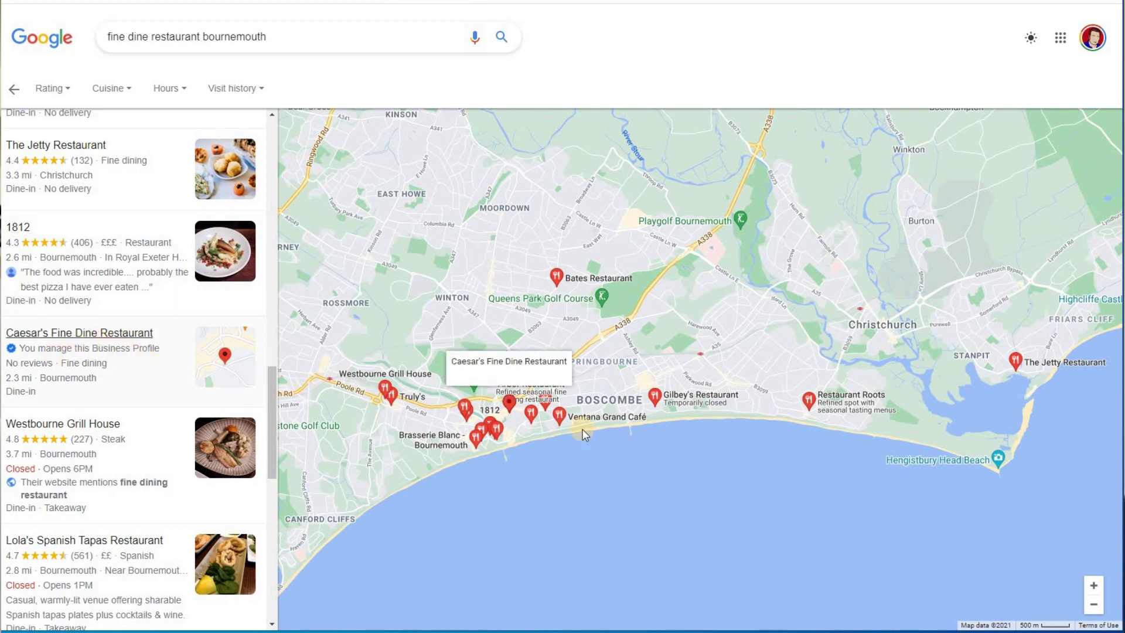
Refresh the map area's results and open Caesar's Fine Dine Restaurant, bannered Permanently closed
{"action": "scroll", "coordinate": [575, 407], "scroll_direction": "up", "scroll_amount": 3}
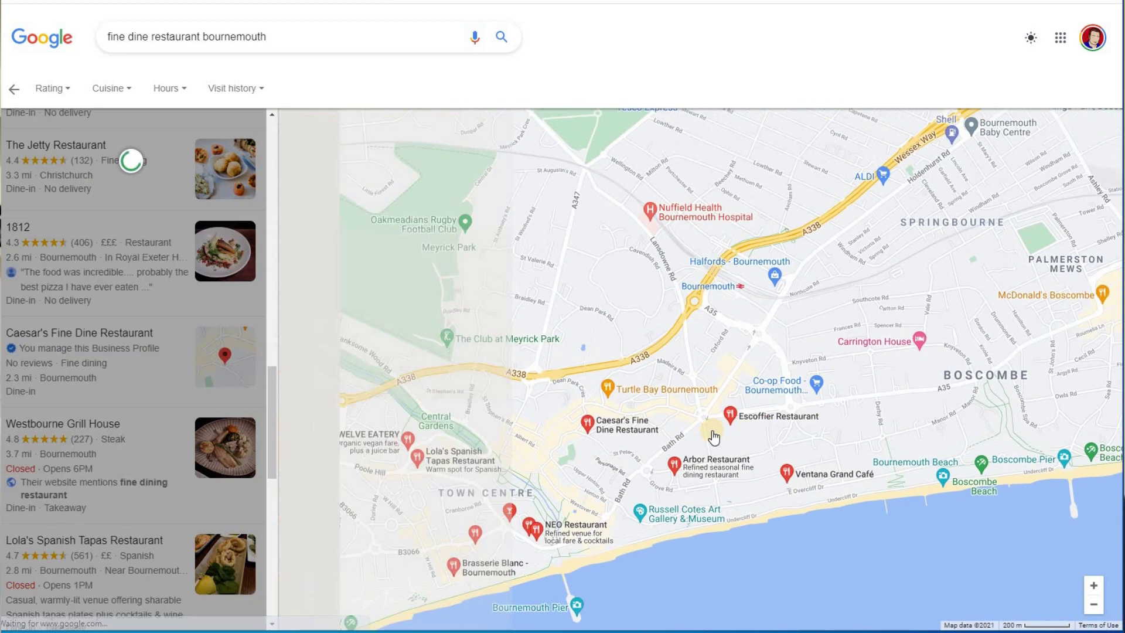
{"action": "left_click", "coordinate": [501, 37]}
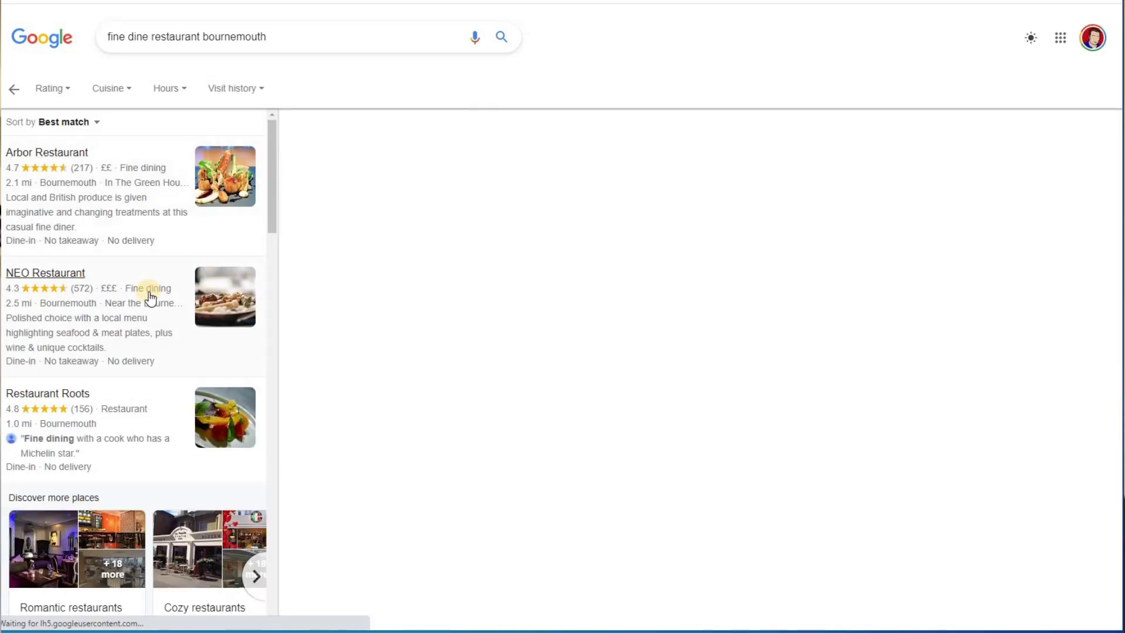
{"action": "scroll", "coordinate": [150, 294], "scroll_direction": "down", "scroll_amount": 2}
{"action": "scroll", "coordinate": [150, 296], "scroll_direction": "down", "scroll_amount": 10}
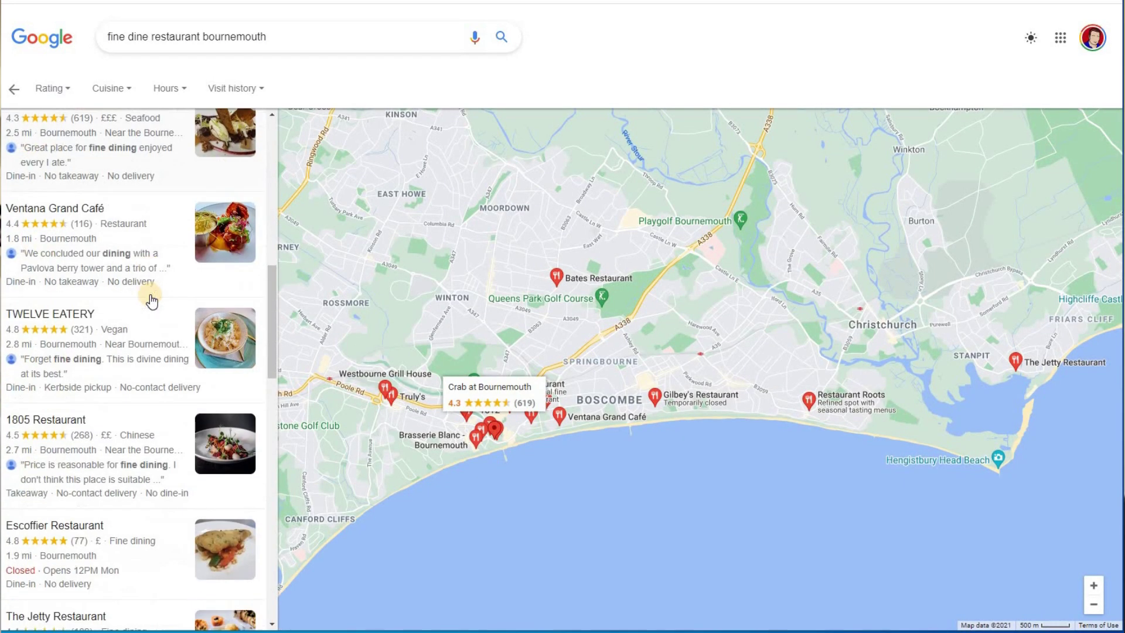
{"action": "scroll", "coordinate": [150, 297], "scroll_direction": "down", "scroll_amount": 6}
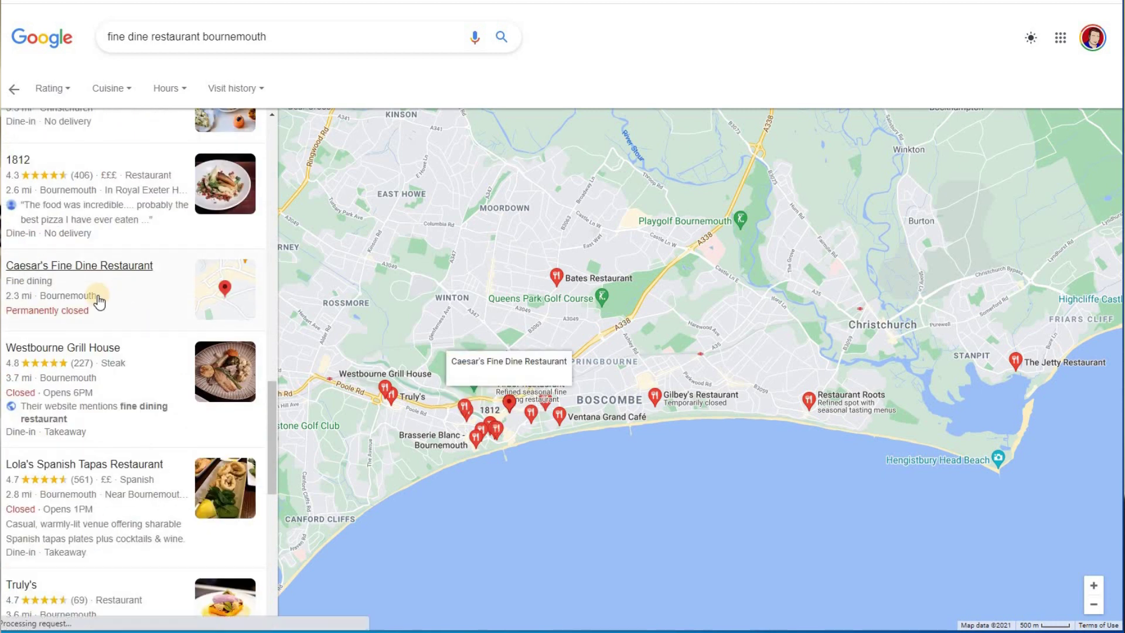
{"action": "left_click", "coordinate": [108, 296]}
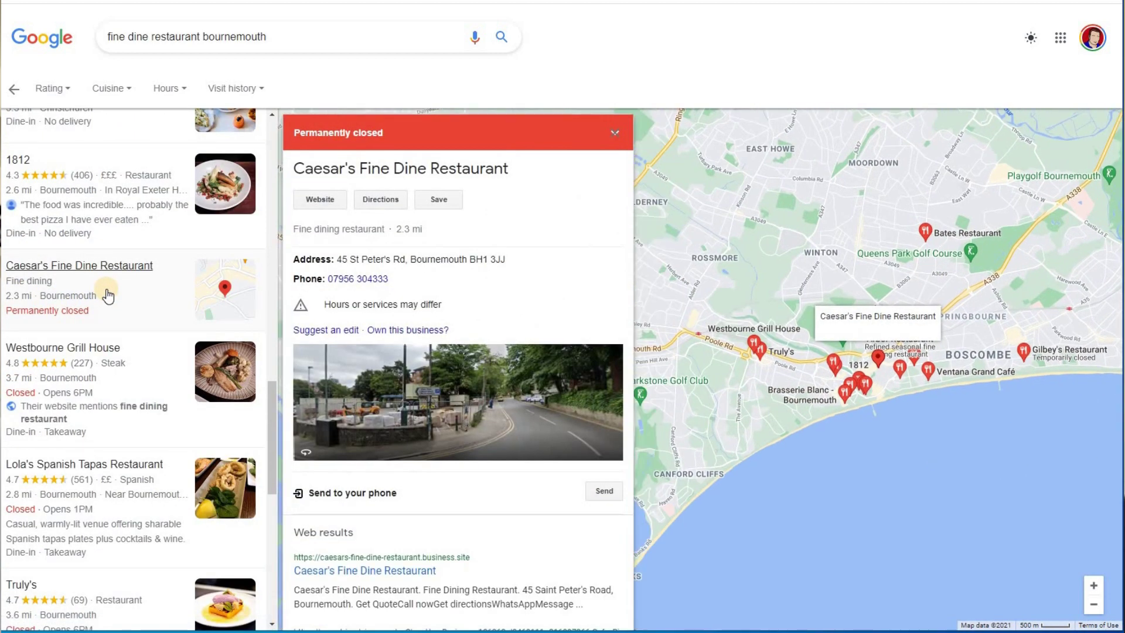
{"action": "scroll", "coordinate": [892, 355], "scroll_direction": "up", "scroll_amount": 3}
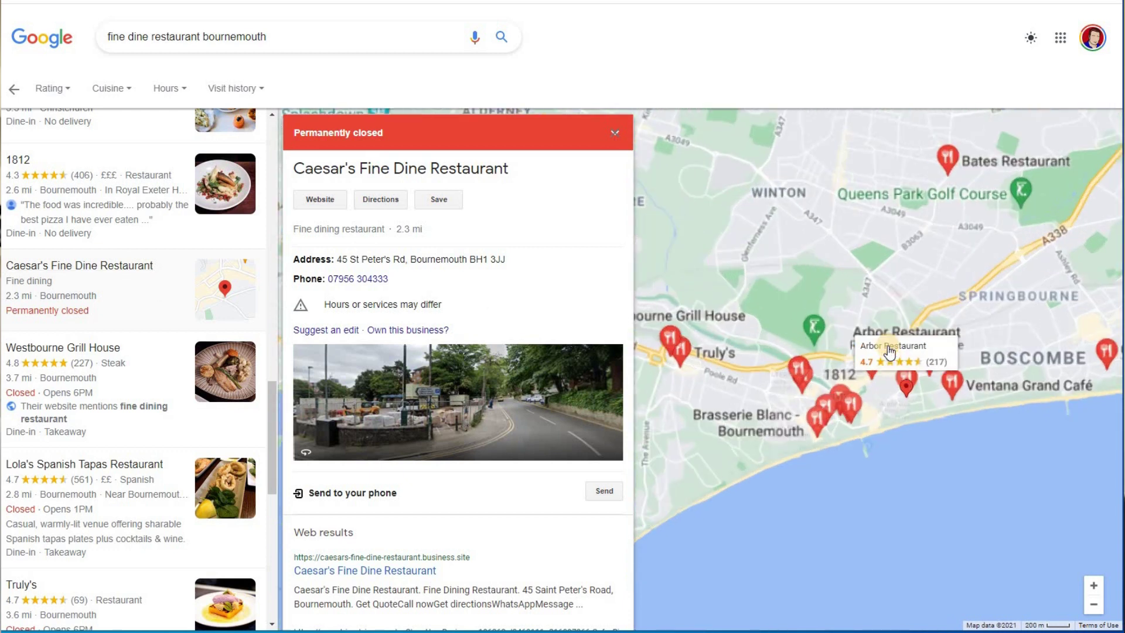
{"action": "scroll", "coordinate": [825, 472], "scroll_direction": "up", "scroll_amount": 2}
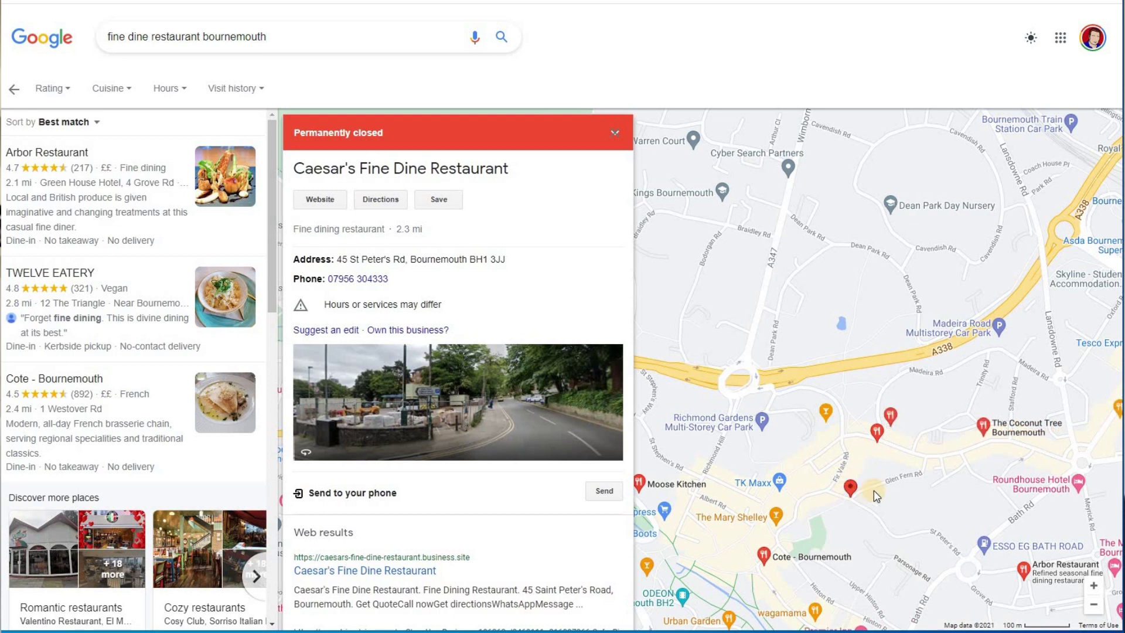
{"action": "mouse_move", "coordinate": [879, 441]}
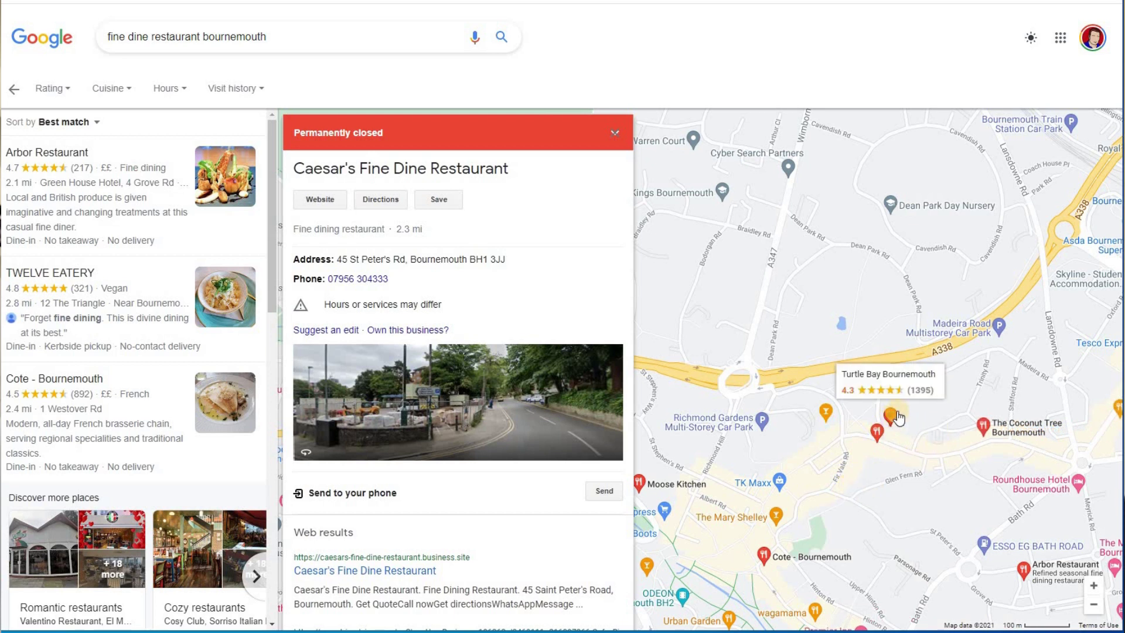